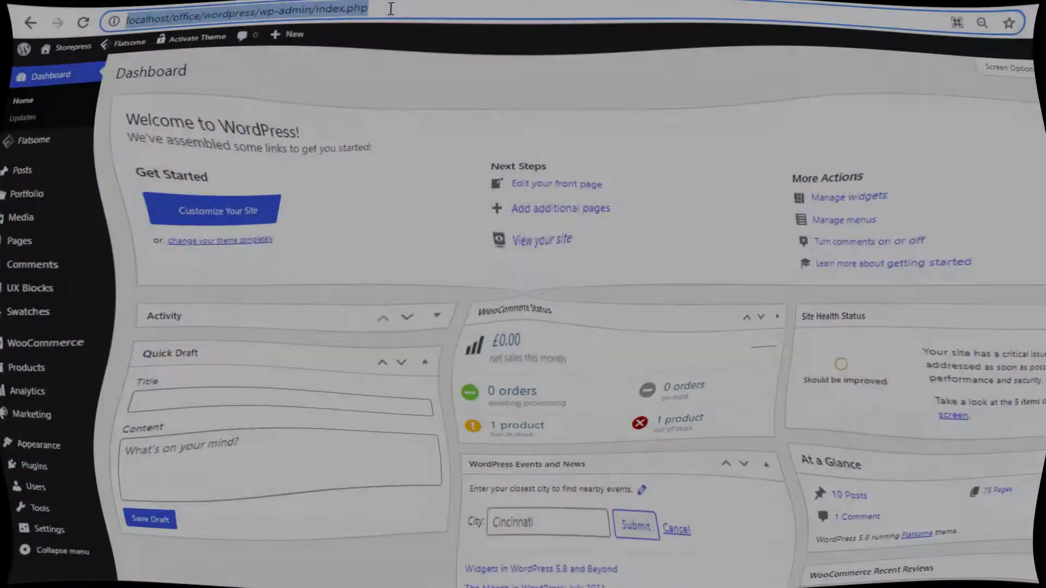
type("http://localhost/office/wordpress/product/new-product/hellothere")
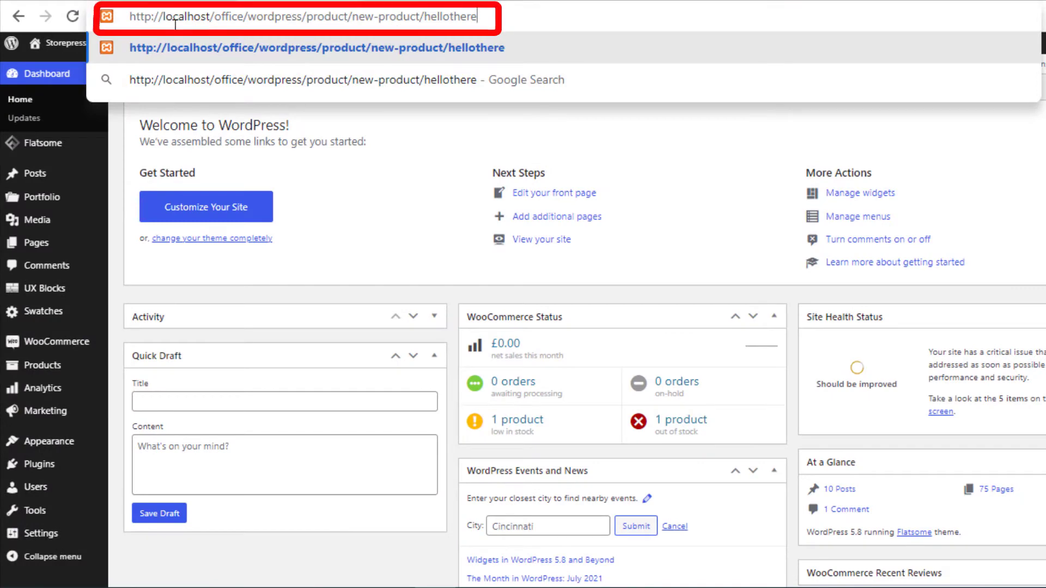
Create a UX Block titled '404 Error' and open it in UX Builder's elements list
key("Return")
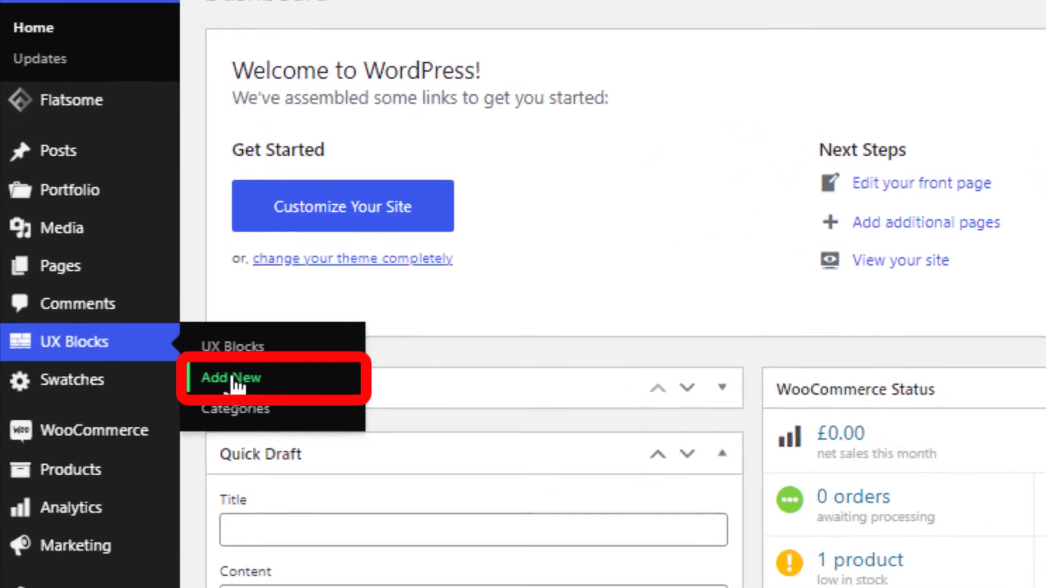
left_click(242, 384)
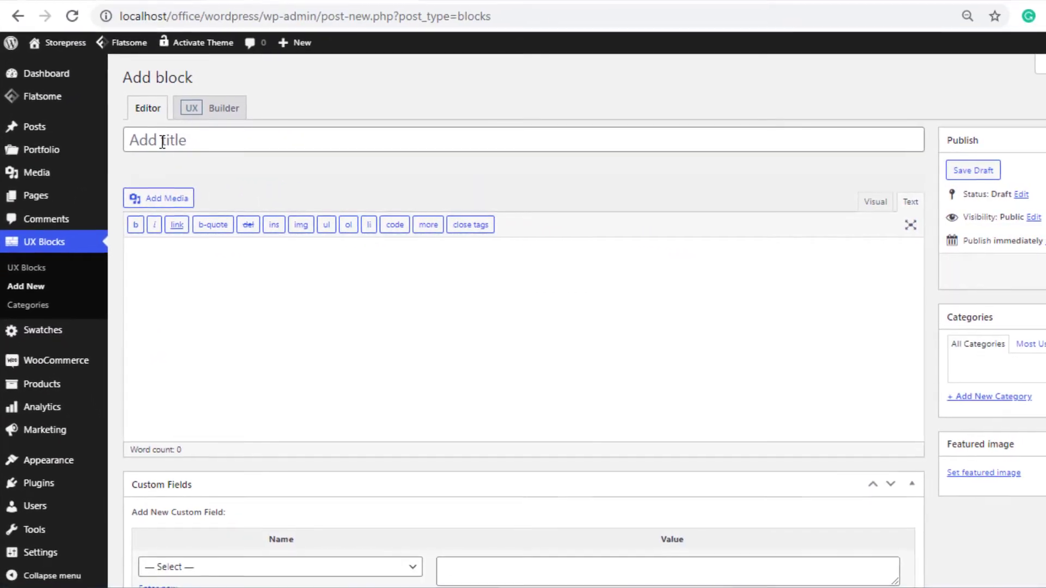
left_click(161, 141)
type("404 Error")
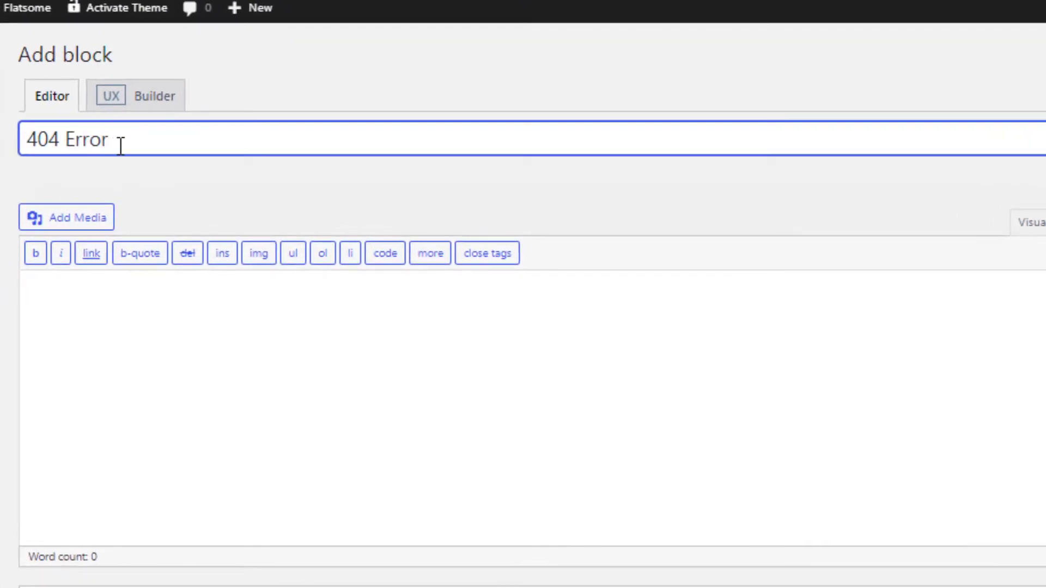
left_click(140, 112)
key("Return")
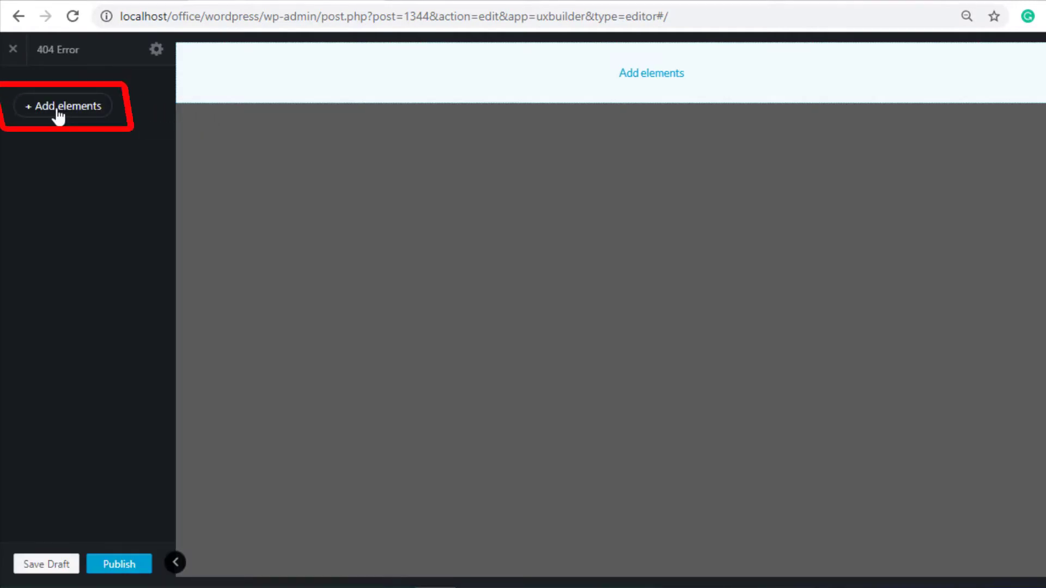
left_click(57, 117)
scroll(98, 178, "down", 1)
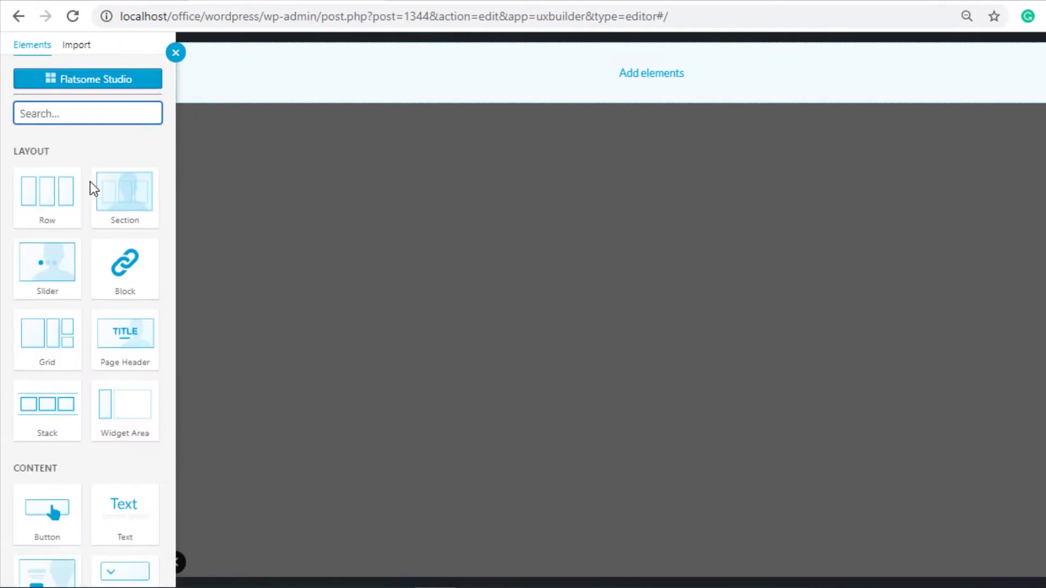
scroll(91, 181, "down", 2)
scroll(89, 186, "down", 2)
scroll(90, 187, "down", 4)
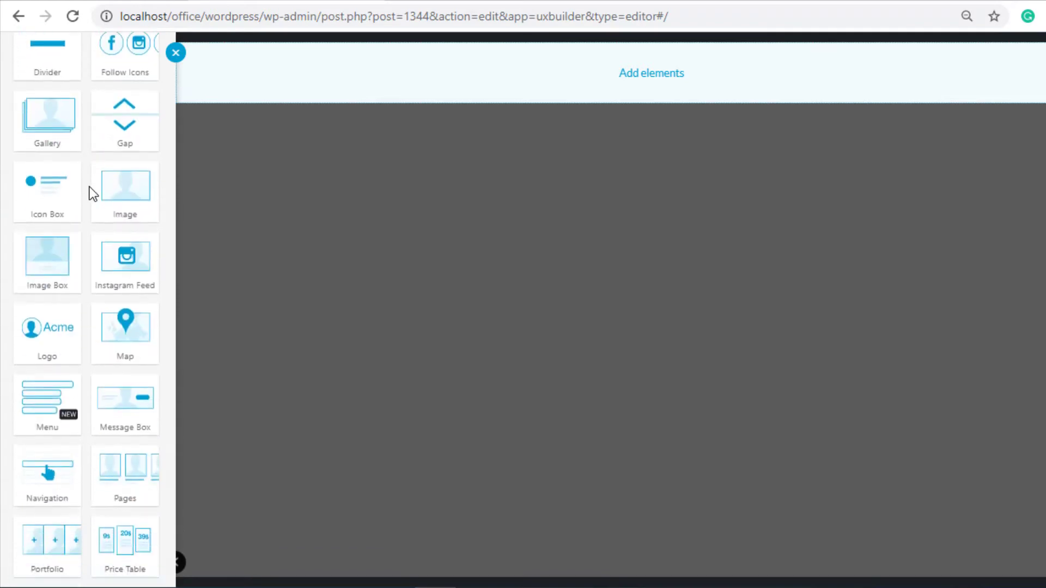
scroll(89, 188, "down", 6)
scroll(85, 182, "up", 5)
scroll(85, 182, "up", 10)
scroll(77, 172, "up", 1)
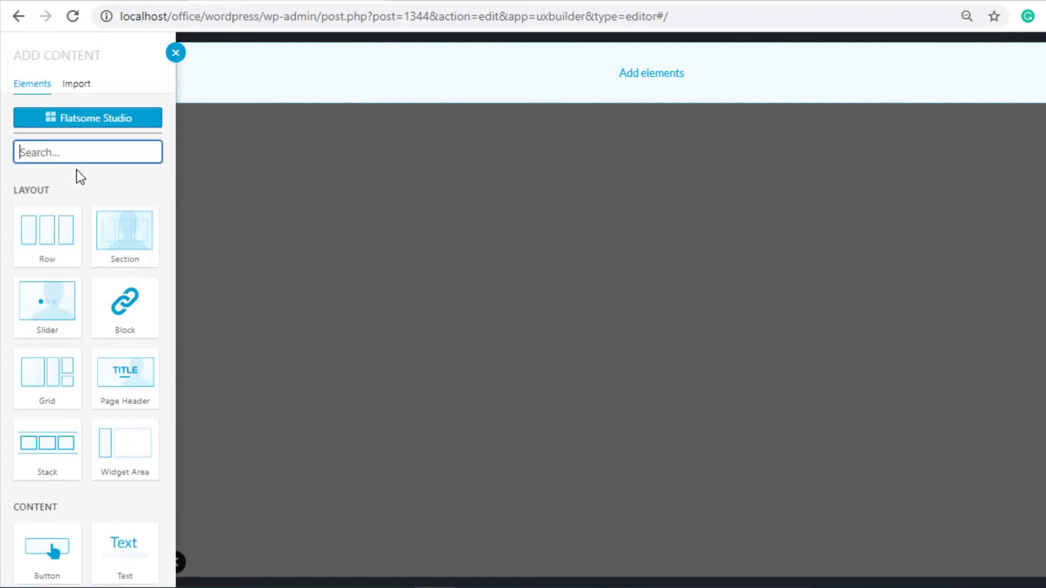
Import the Flatsome Studio Full Page layout '404 Page: Breakup' into the block
left_click(88, 120)
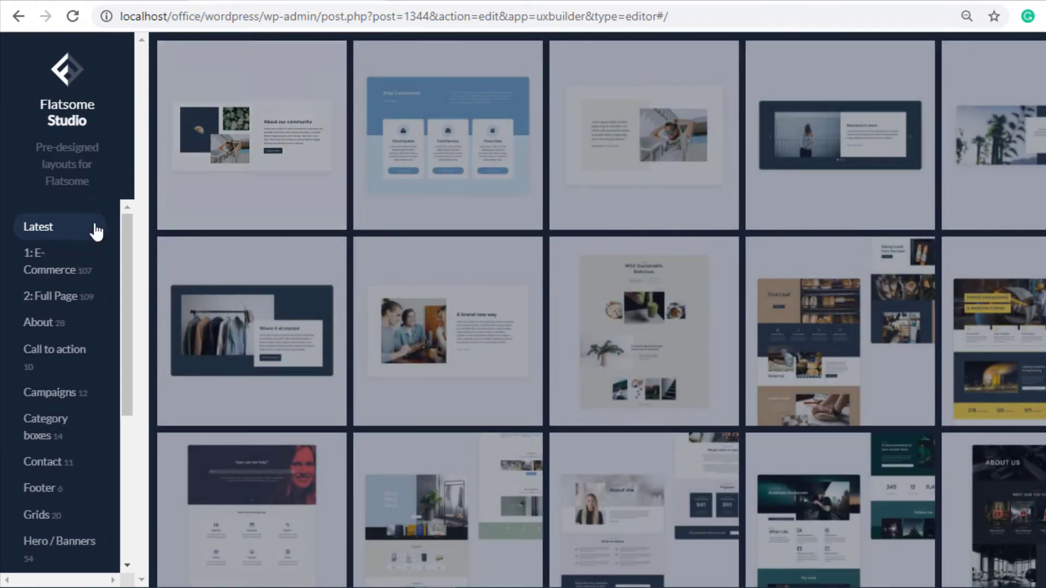
left_click(85, 299)
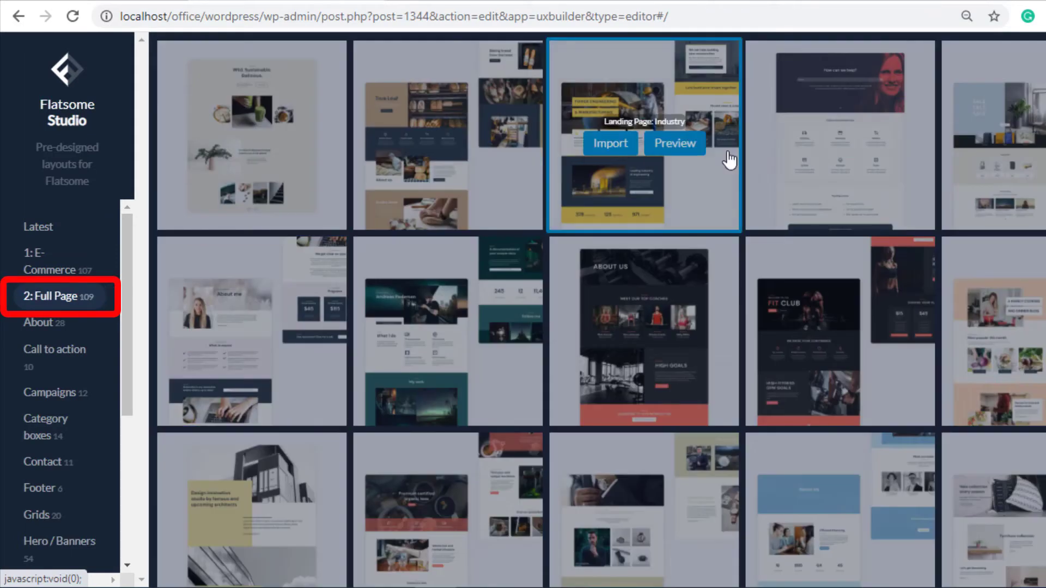
scroll(588, 327, "down", 2)
scroll(523, 327, "down", 3)
scroll(524, 328, "down", 2)
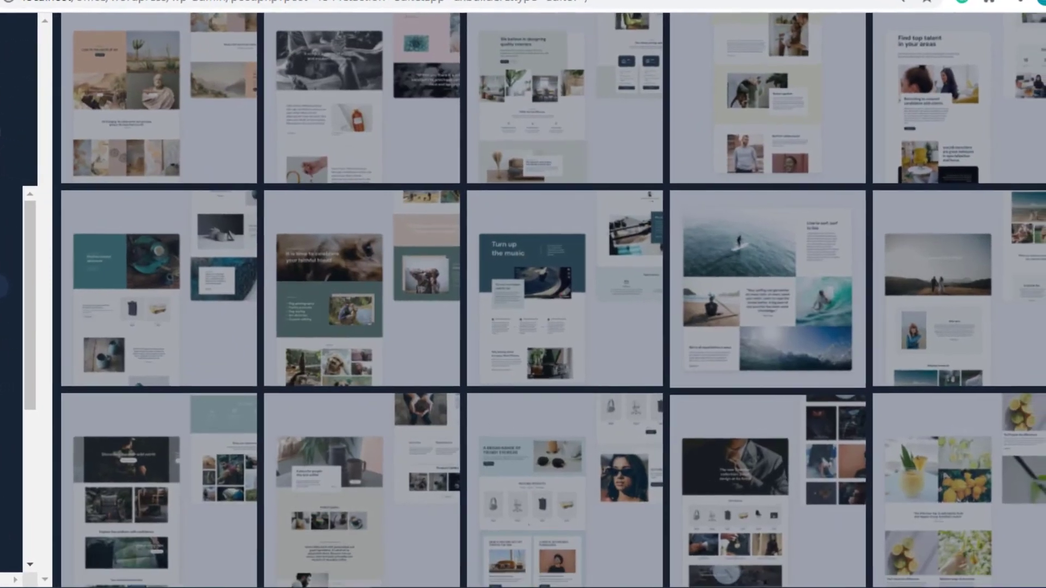
scroll(523, 328, "down", 2)
scroll(523, 328, "down", 2)
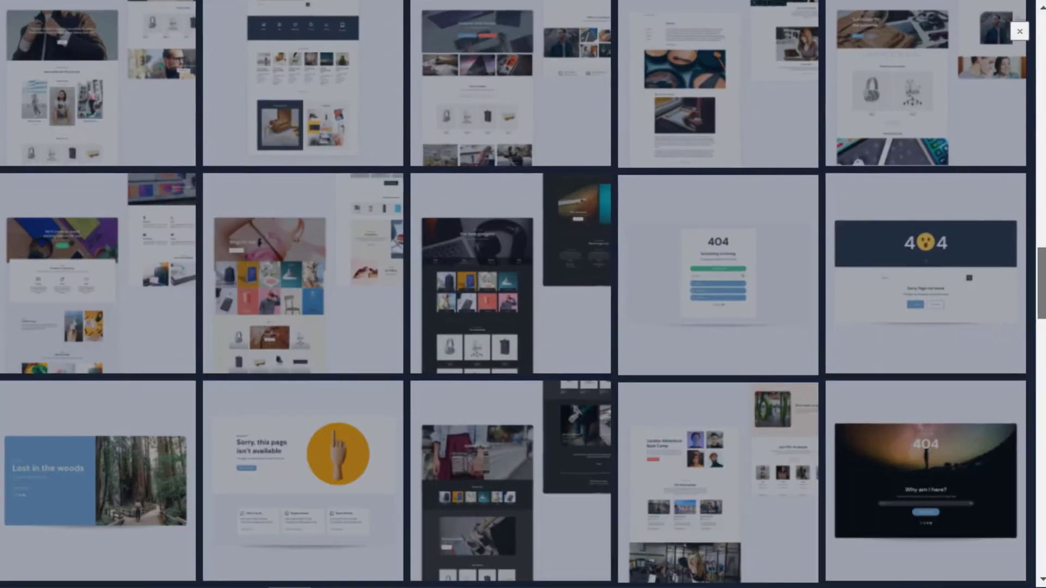
scroll(940, 270, "down", 1)
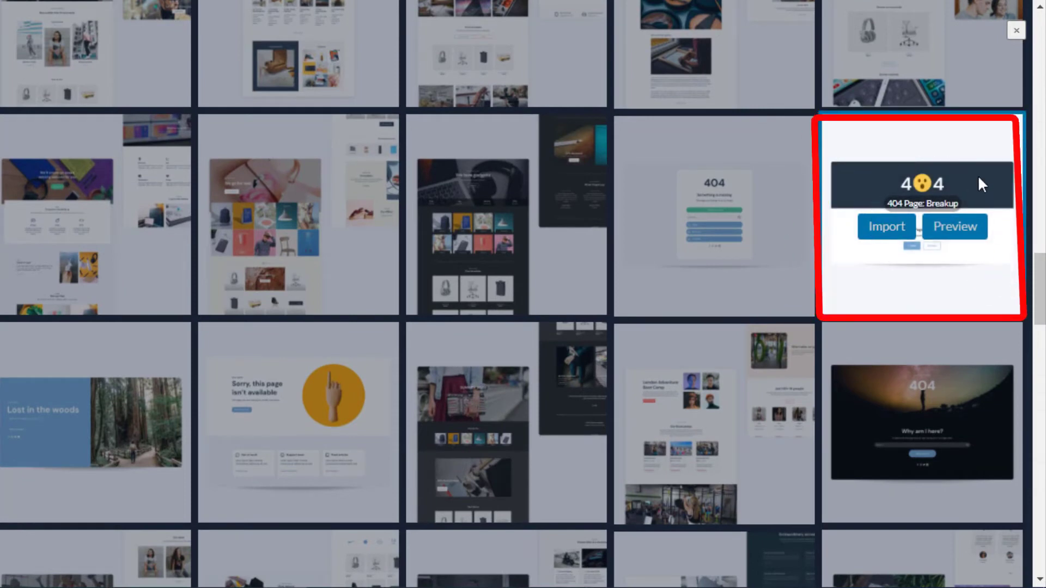
left_click(888, 236)
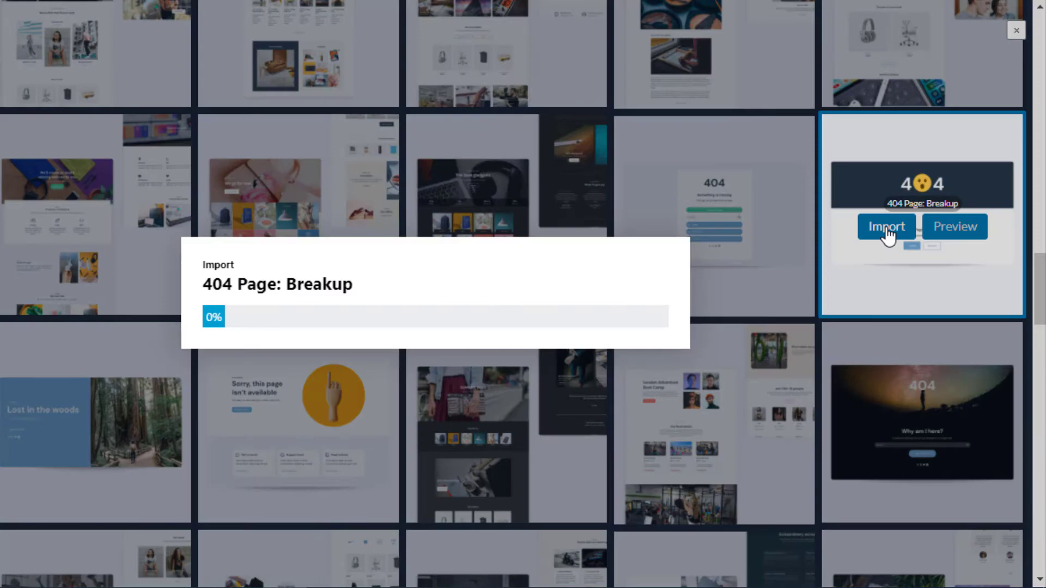
mouse_move(459, 169)
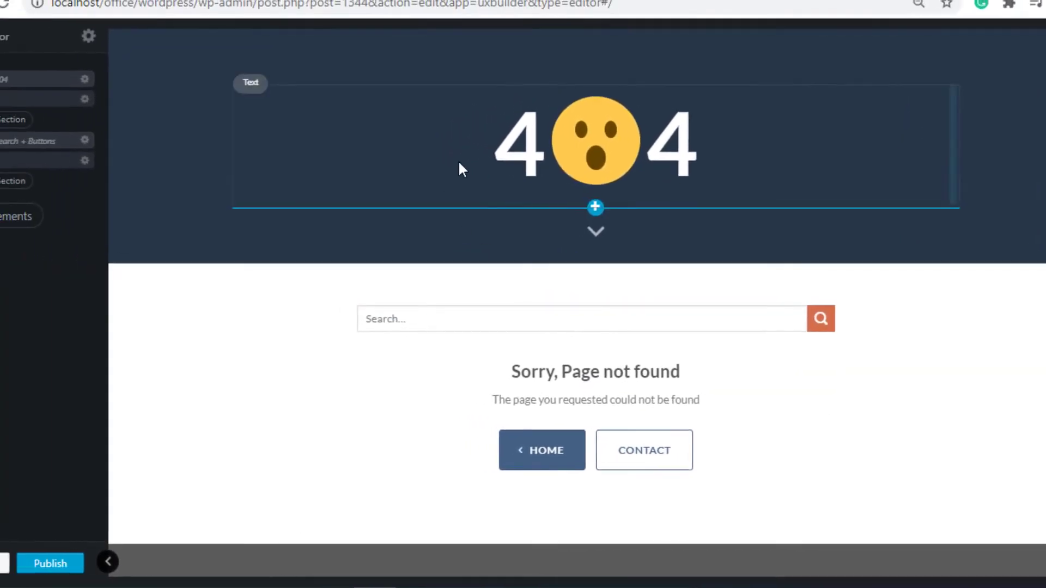
Publish the imported 404 layout and exit UX Builder to the block's shortcode editor
left_click(678, 207)
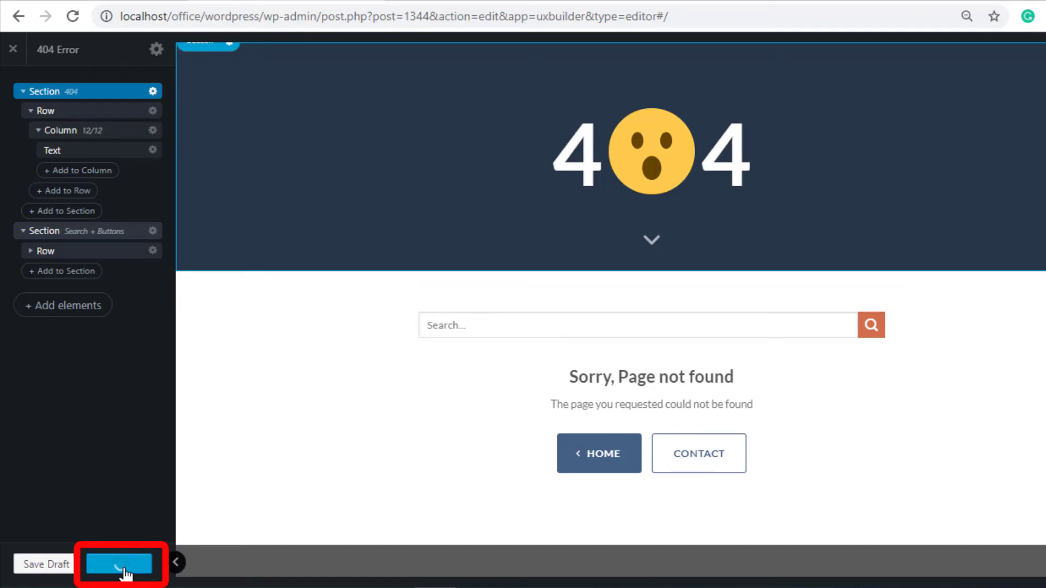
left_click(14, 47)
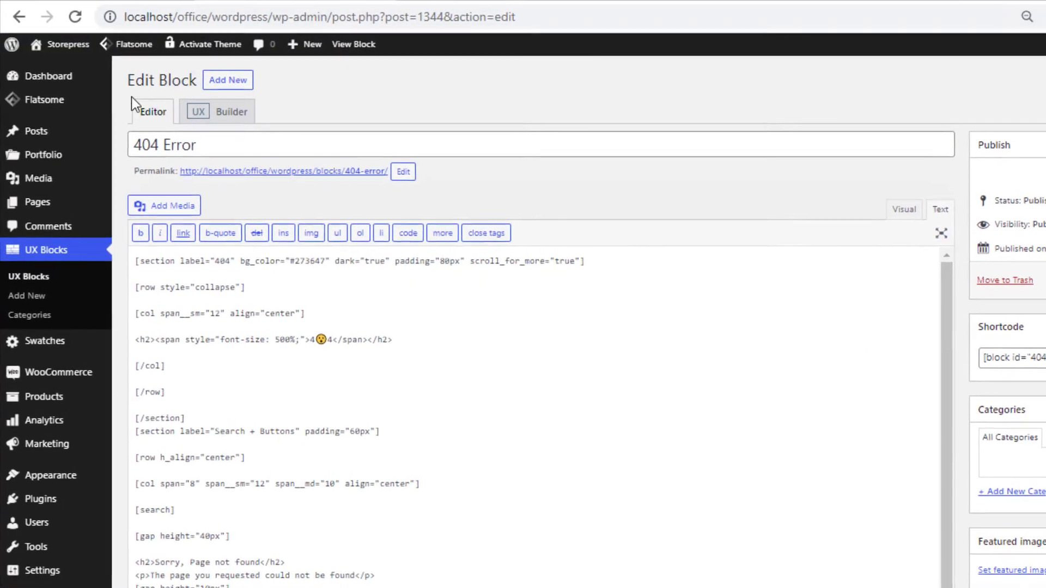
mouse_move(64, 143)
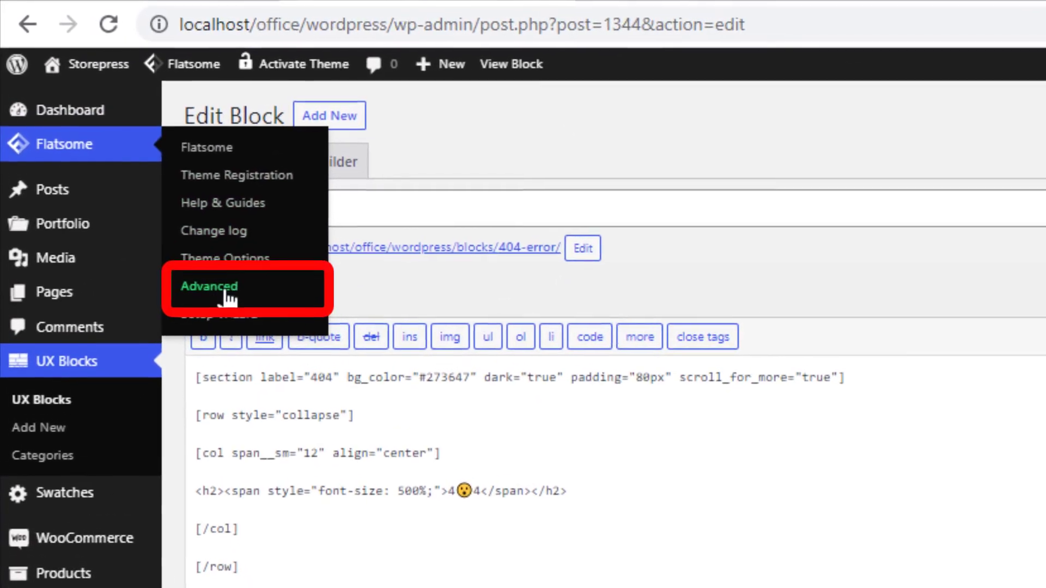
Under Flatsome Advanced > 404 Page, set Custom 404 Block to '404 Error' and save
left_click(200, 274)
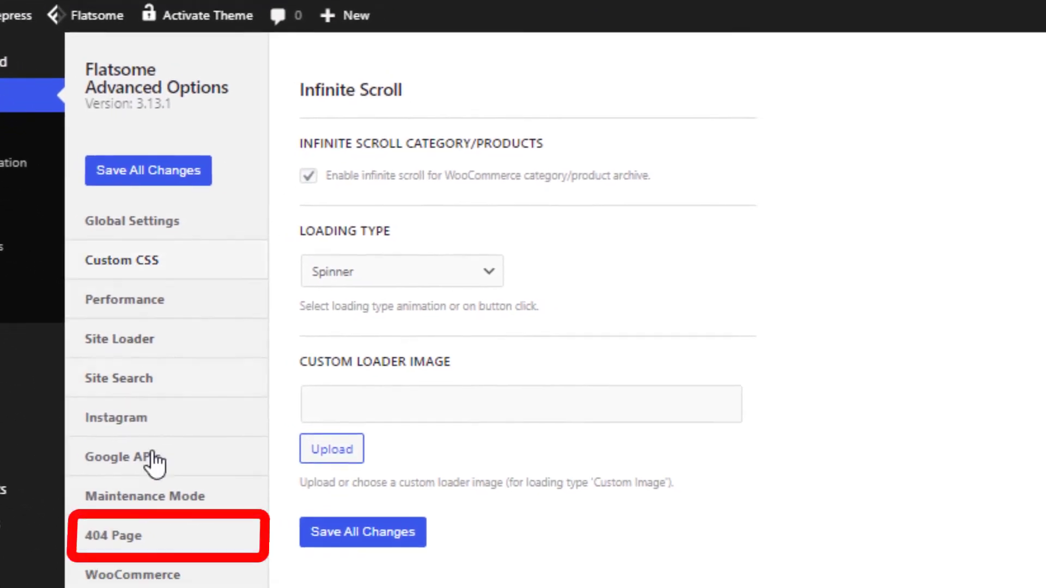
left_click(72, 511)
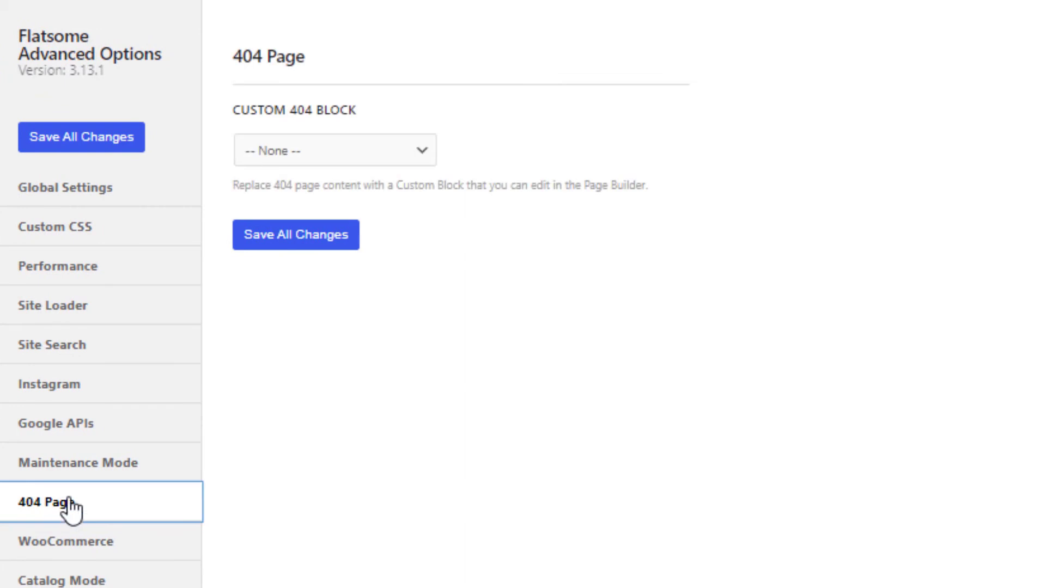
left_click(364, 158)
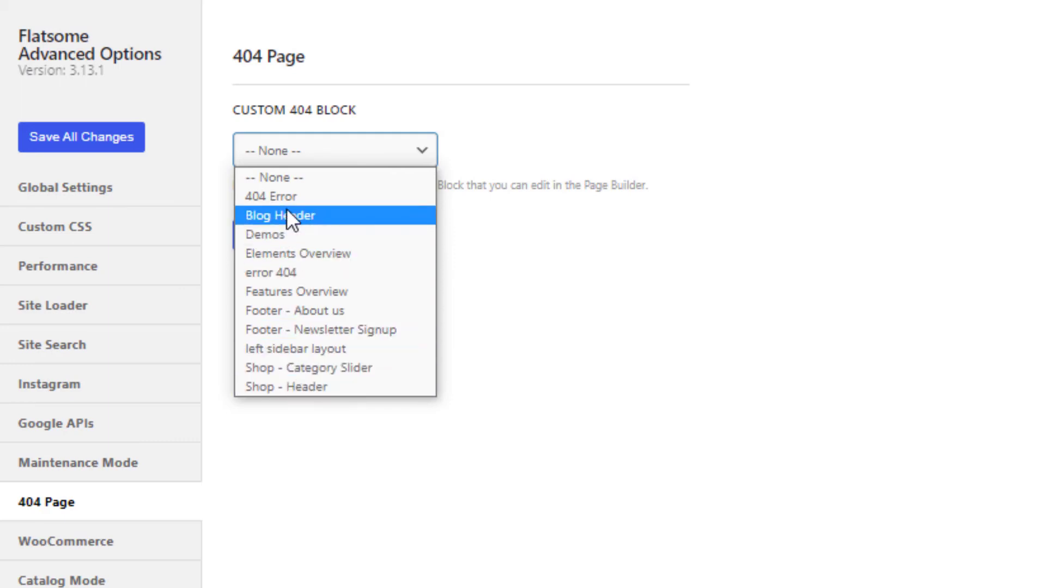
left_click(291, 196)
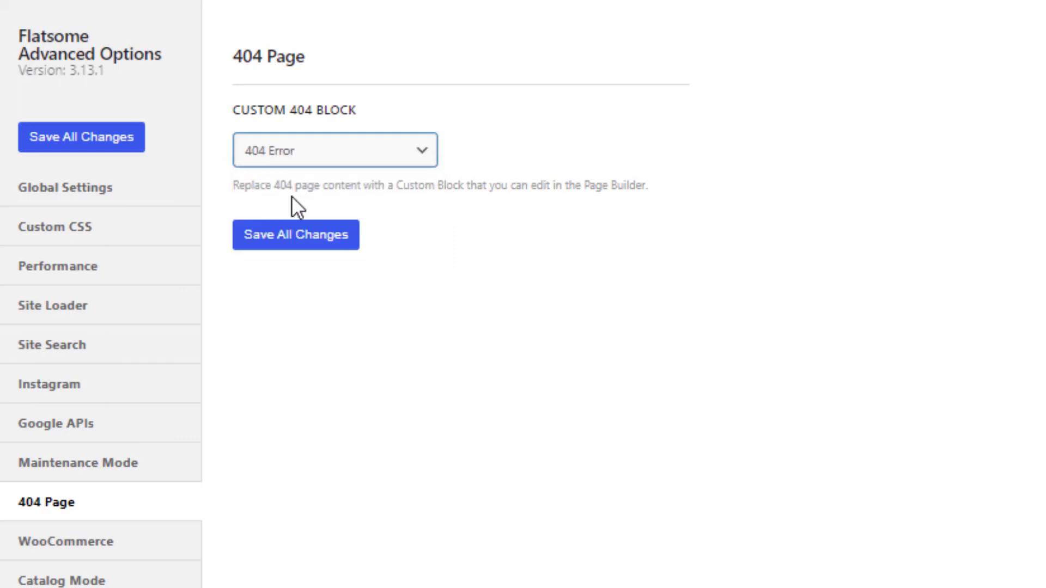
left_click(308, 245)
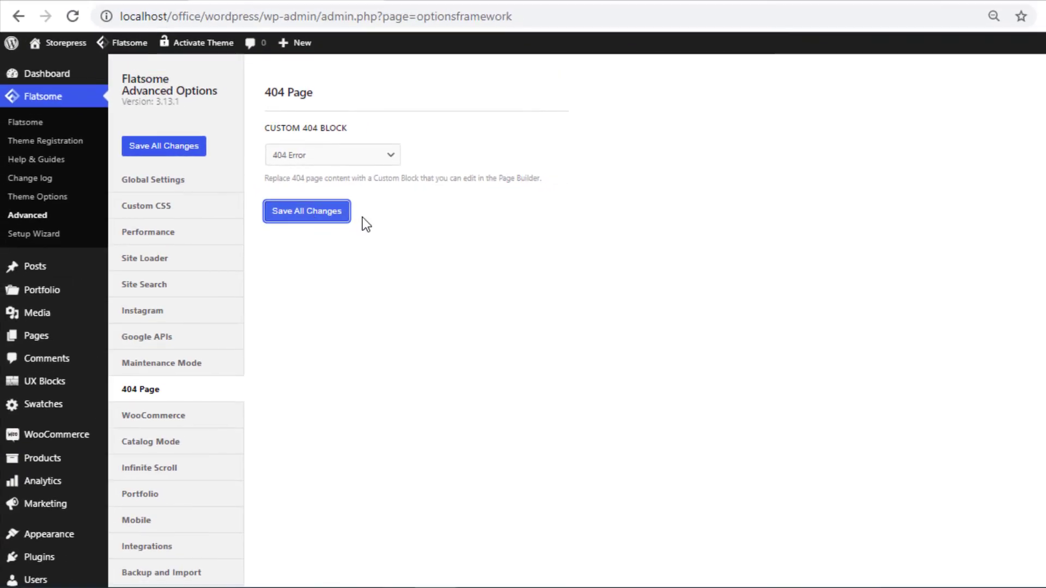
Load the pasted nonexistent product URL to check the custom 404 page
left_click(419, 21)
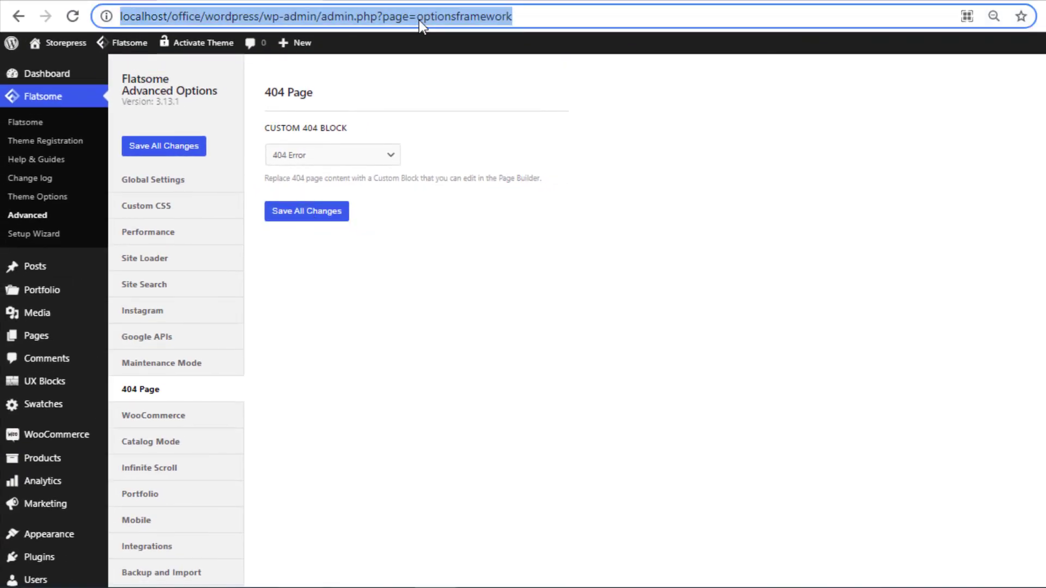
type("http://localhost/office/wordpress/product/new-product/hellothere")
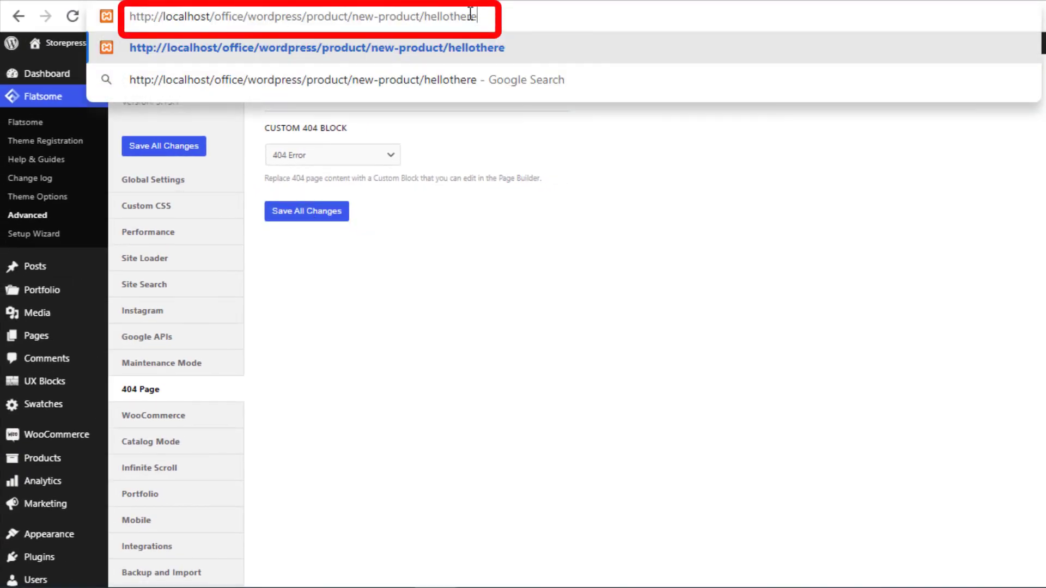
key("Return")
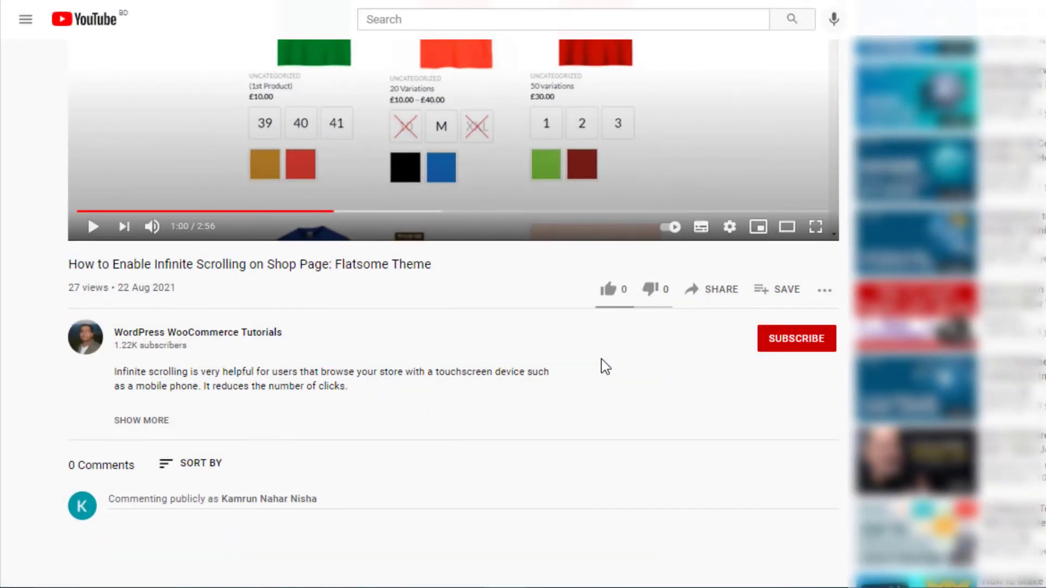
Subscribe to the tutorial channel with All notifications, then open the comment box
left_click(796, 347)
left_click(825, 341)
left_click(829, 369)
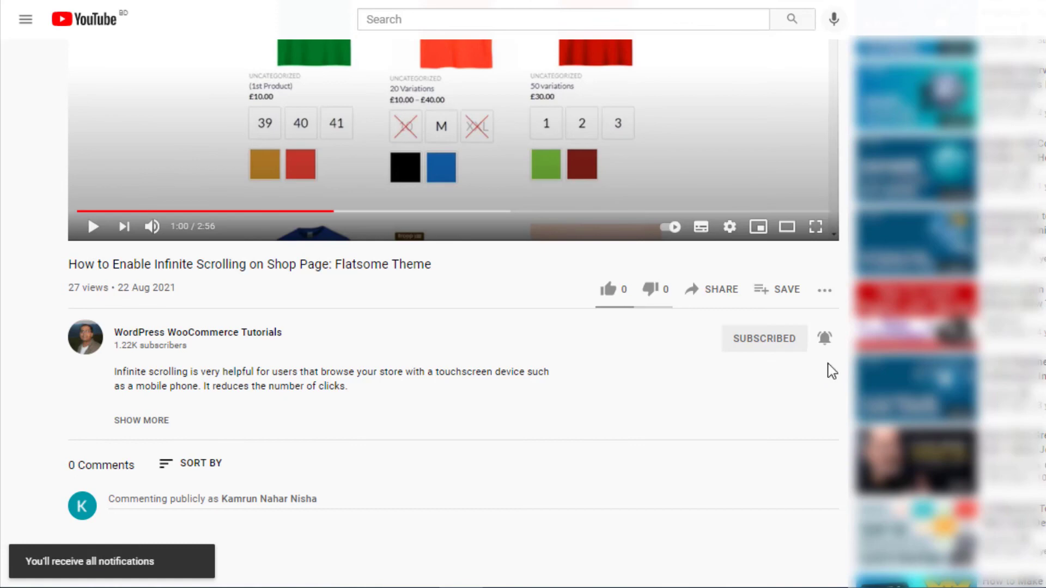
left_click(290, 495)
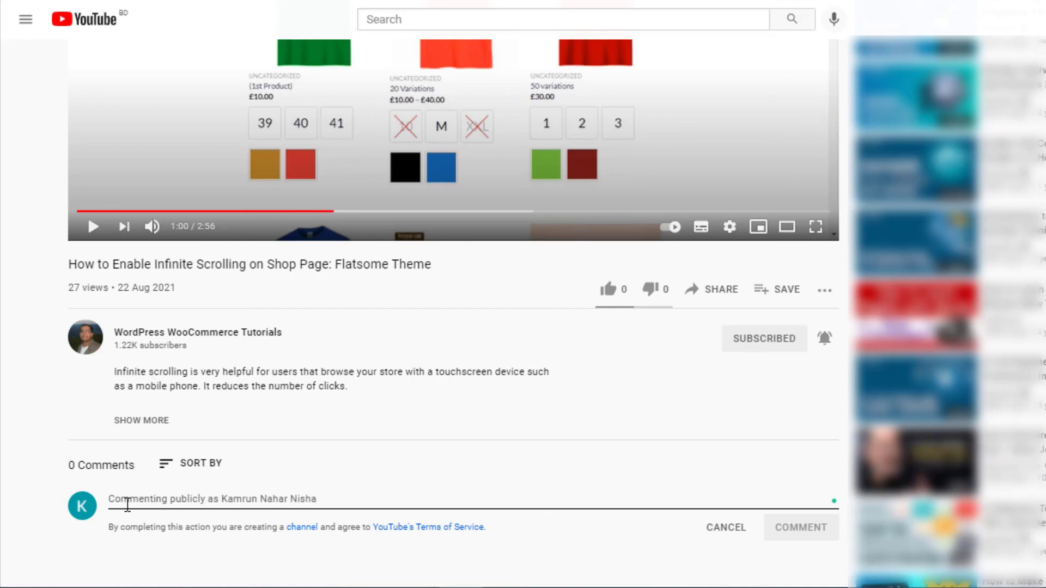